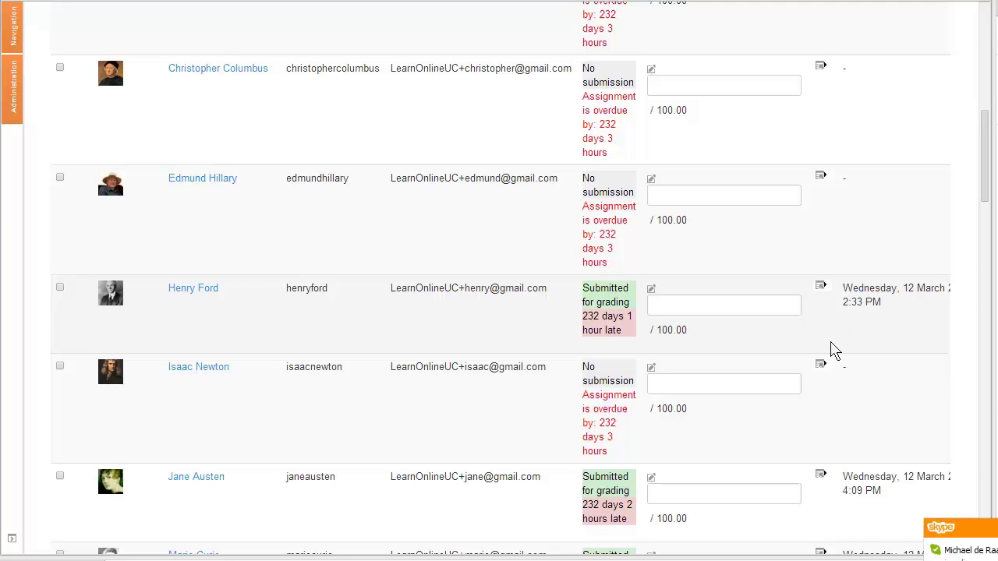
# Open the Assig3 30% grading page of the student who submitted a PDF.
pyautogui.click(795, 306)
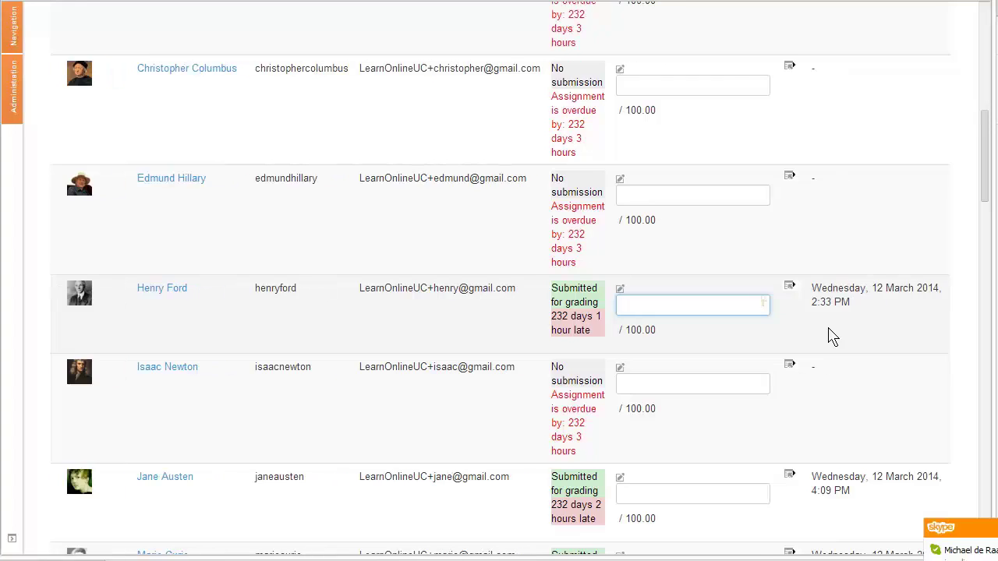
pyautogui.hscroll(10, 832, 335)
pyautogui.hscroll(-2, 833, 335)
pyautogui.hscroll(-8, 832, 335)
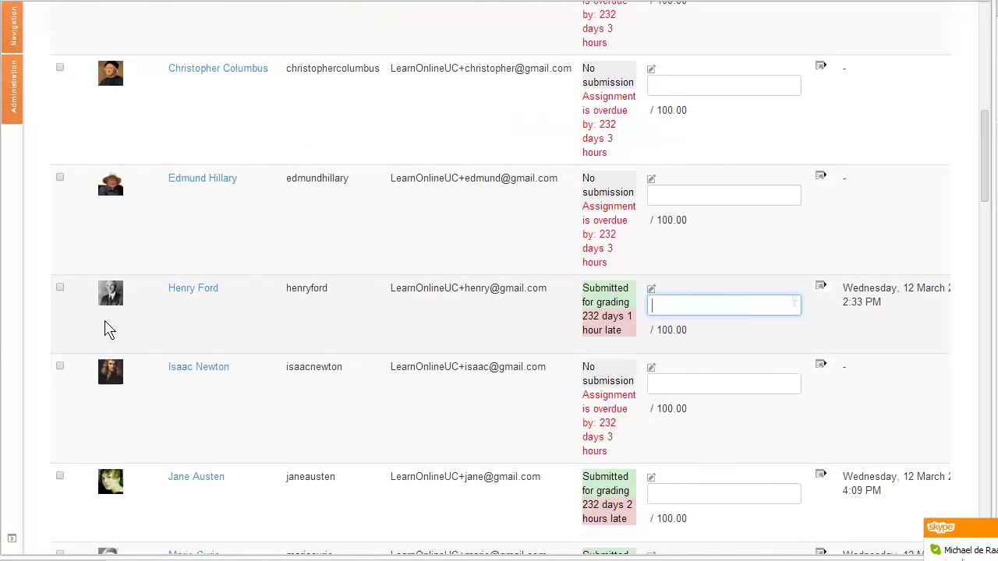
pyautogui.hscroll(1, 121, 328)
pyautogui.hscroll(3, 121, 327)
pyautogui.hscroll(7, 119, 322)
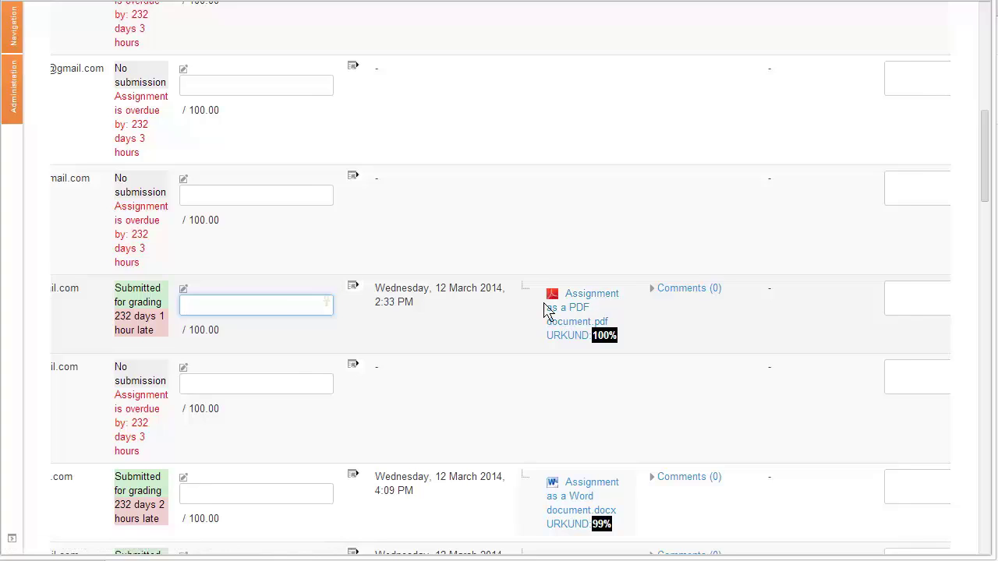
pyautogui.hscroll(-1, 546, 308)
pyautogui.hscroll(-3, 545, 308)
pyautogui.hscroll(-2, 545, 308)
pyautogui.hscroll(-1, 546, 308)
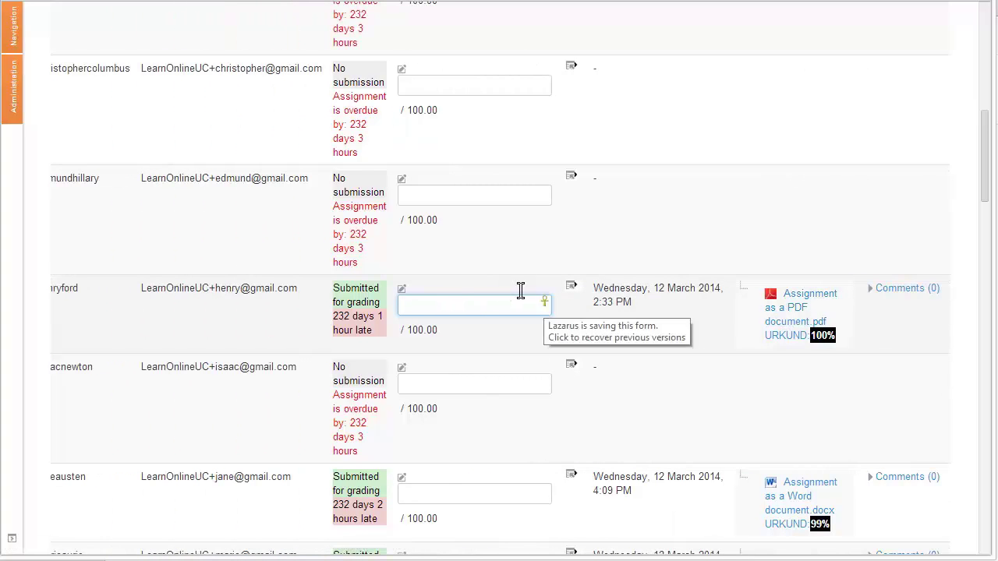
# Open the student's submission and scroll down to the Feedback comments section.
pyautogui.click(402, 290)
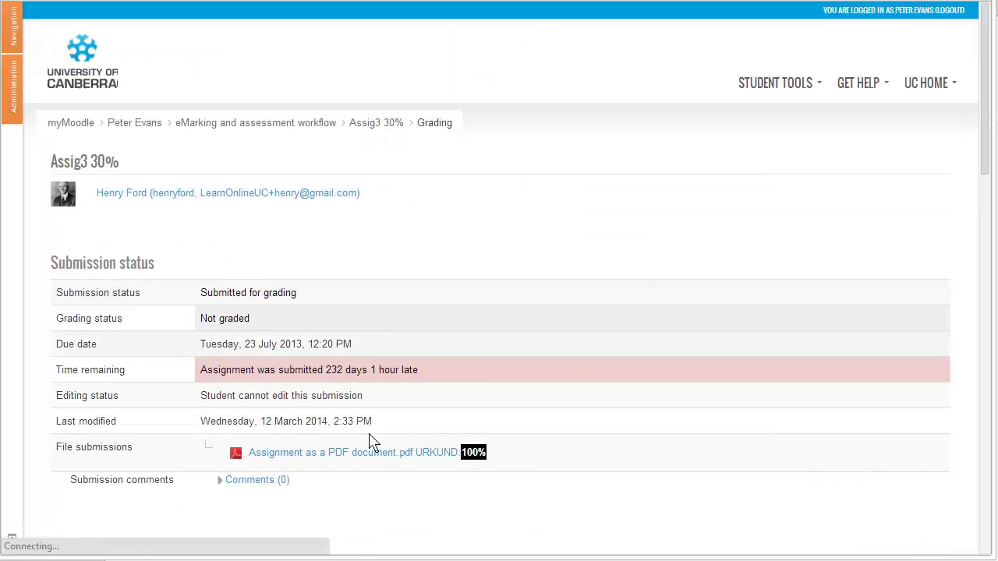
pyautogui.scroll(-3, 497, 404)
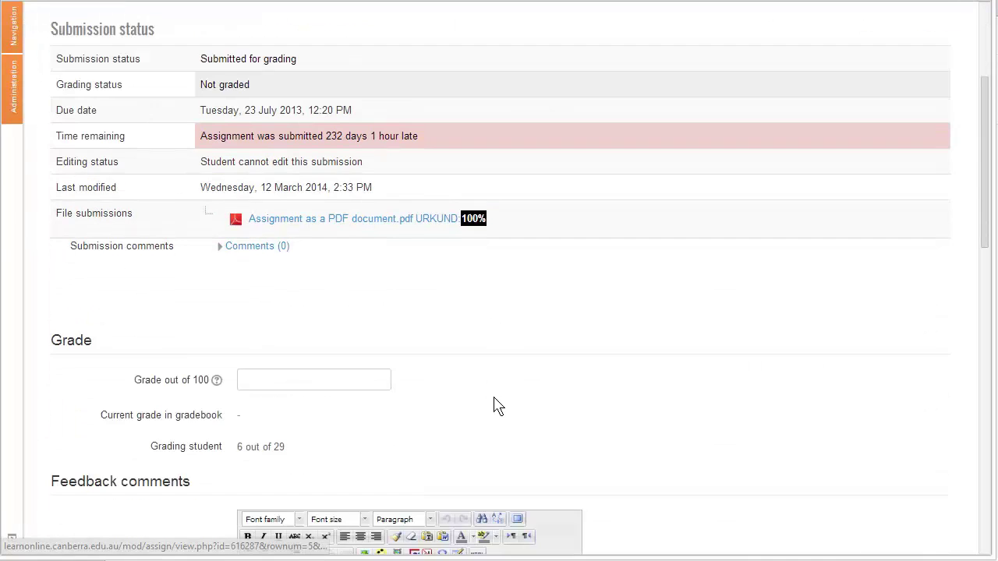
pyautogui.scroll(-1, 497, 405)
pyautogui.scroll(-2, 495, 406)
pyautogui.scroll(-2, 494, 405)
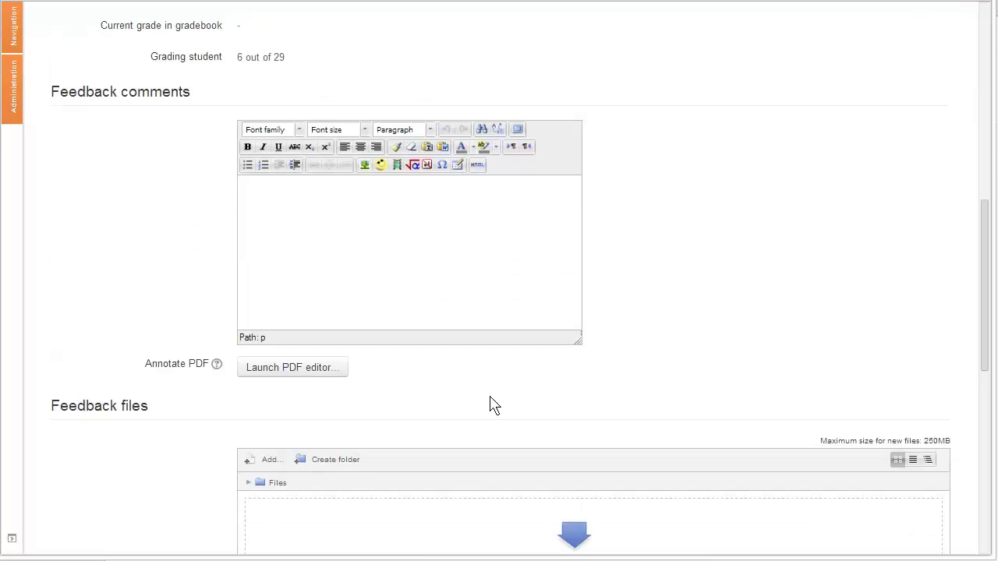
# Launch the PDF editor and circle first-paragraph text with a red freehand loop.
pyautogui.click(289, 369)
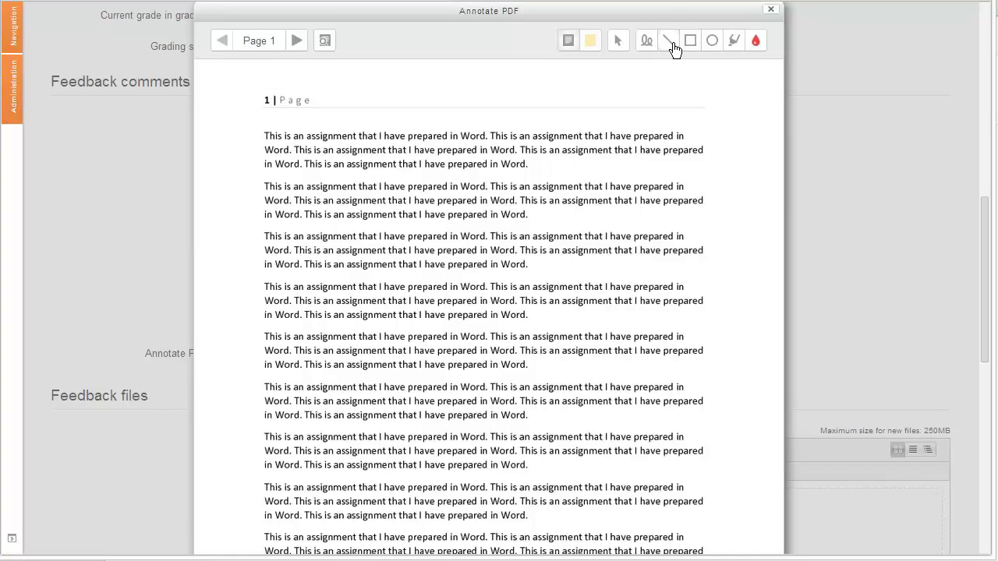
pyautogui.click(647, 40)
pyautogui.moveTo(506, 121)
pyautogui.mouseDown()
pyautogui.moveTo(407, 116)
pyautogui.moveTo(516, 181)
pyautogui.moveTo(475, 127)
pyautogui.mouseUp()
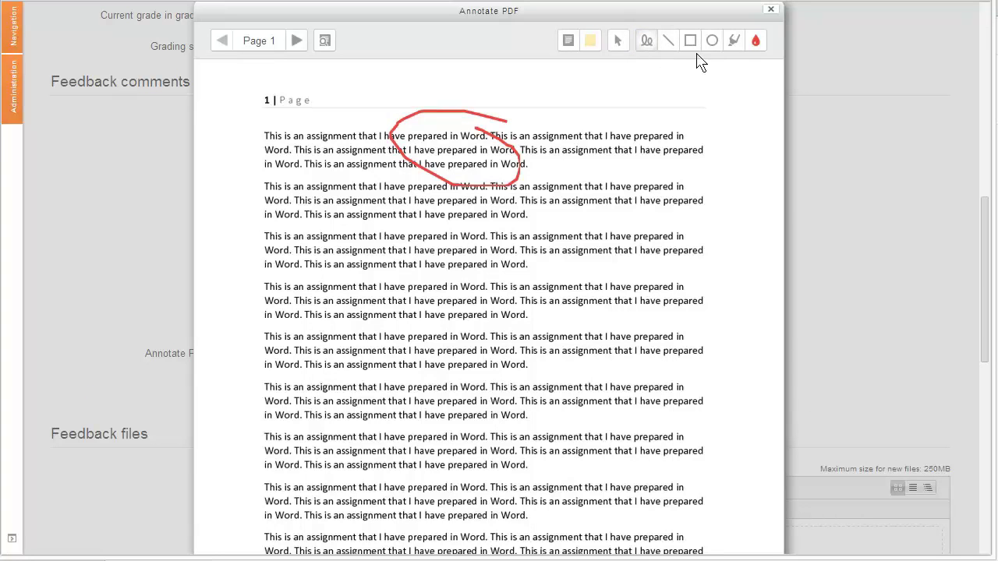
# Draw a red diagonal line beside the text and a red box around third-paragraph words.
pyautogui.click(669, 42)
pyautogui.moveTo(623, 153); pyautogui.dragTo(676, 275)
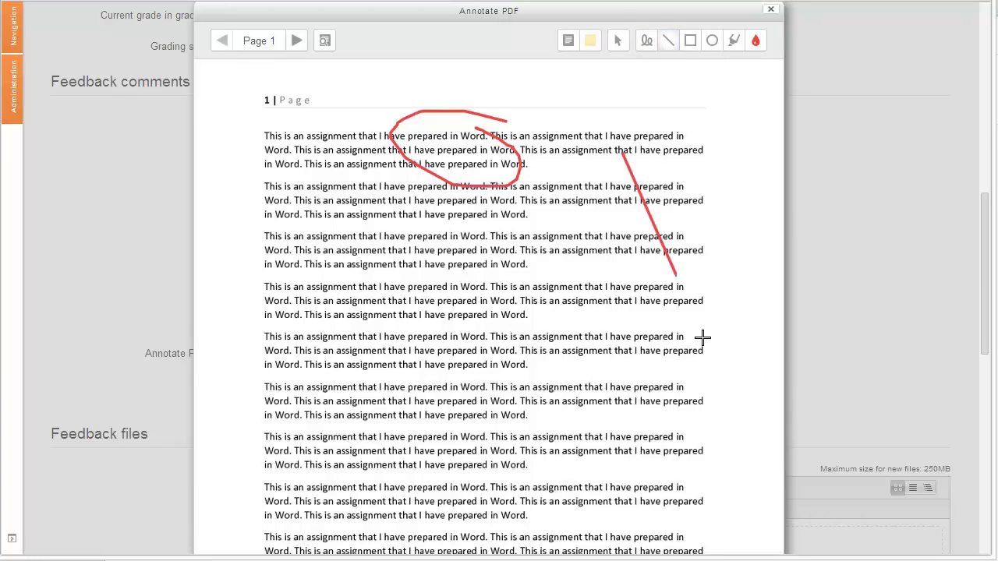
pyautogui.click(690, 40)
pyautogui.moveTo(494, 223); pyautogui.dragTo(606, 275)
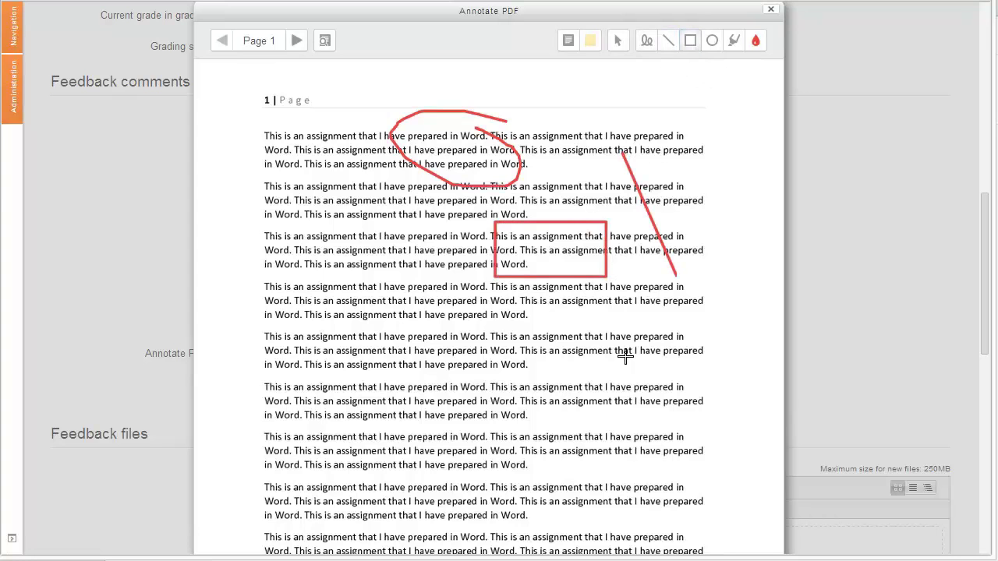
# Add a comment 'This is a good point ... well done' over the fifth paragraph.
pyautogui.click(568, 43)
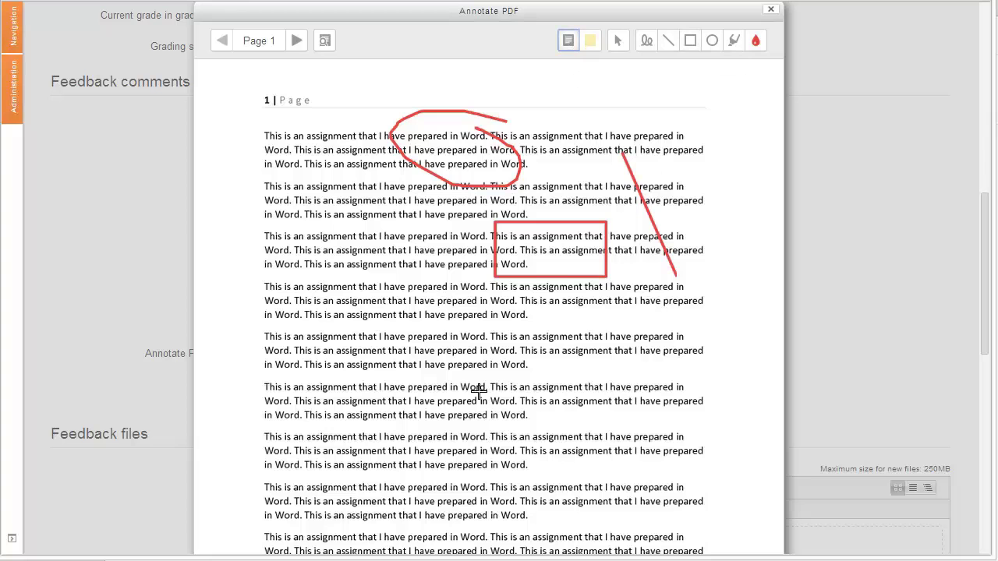
pyautogui.moveTo(466, 317); pyautogui.dragTo(701, 389)
pyautogui.write('T')
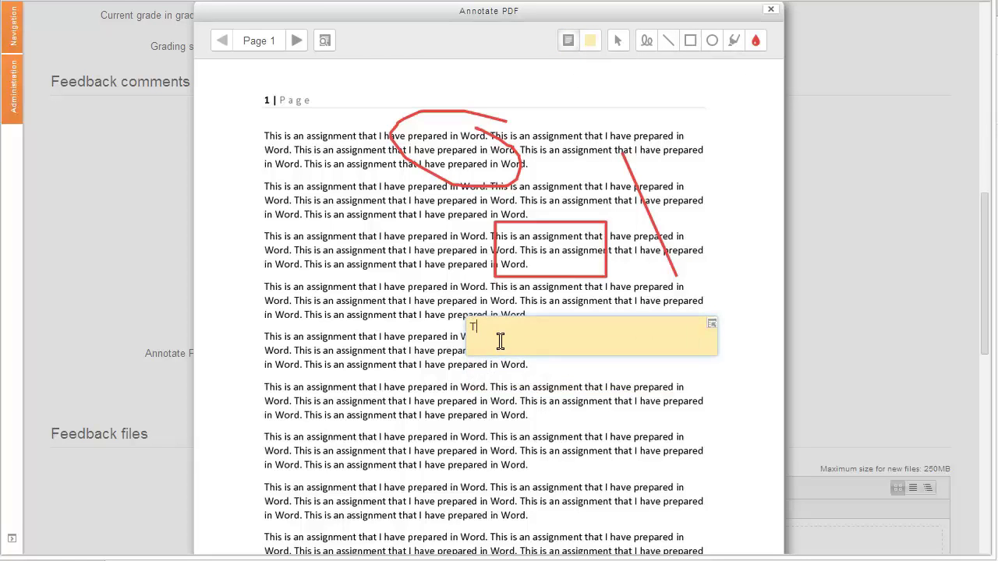
pyautogui.write('his is a good point ... well done')
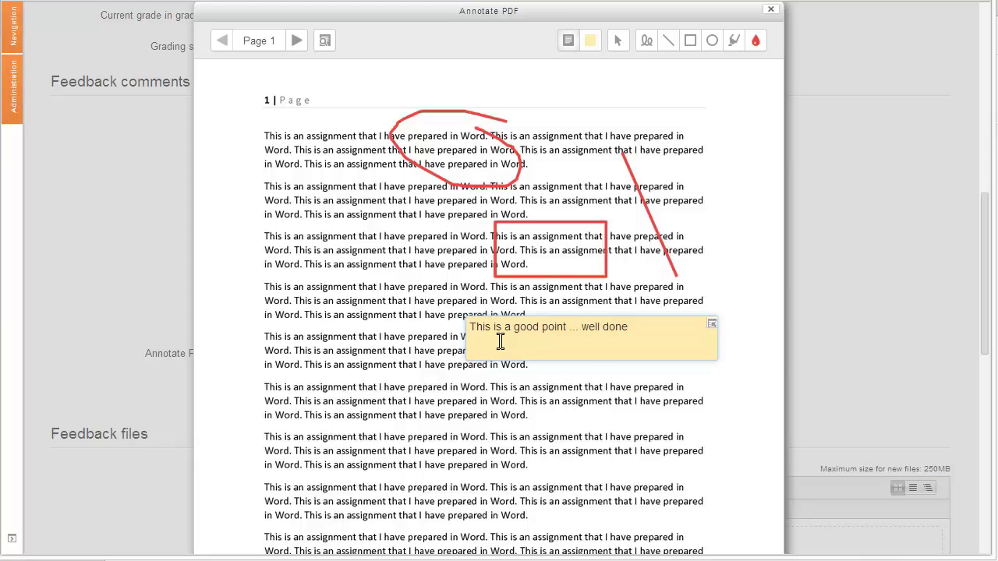
pyautogui.click(707, 286)
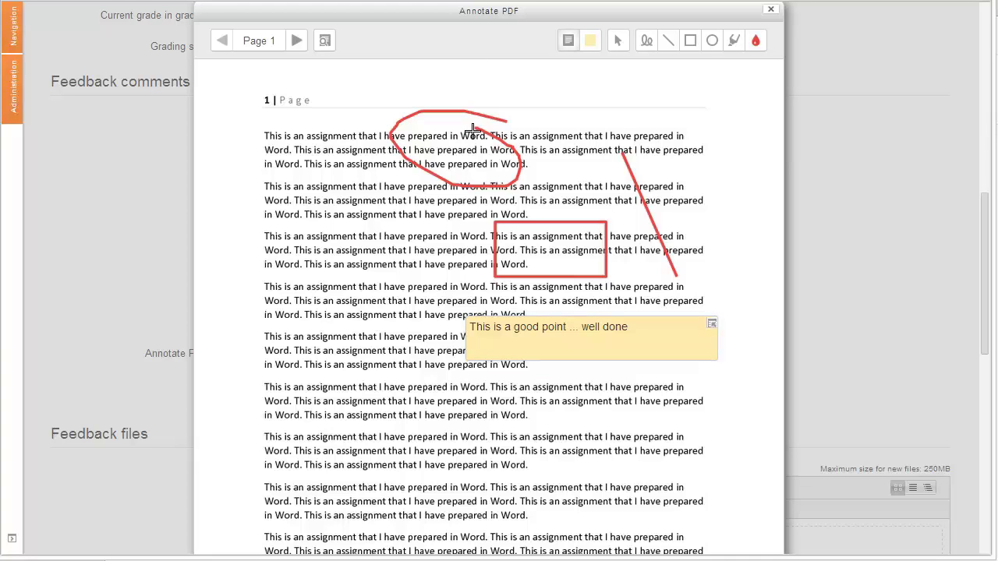
# Select the red freehand loop and delete it.
pyautogui.click(617, 41)
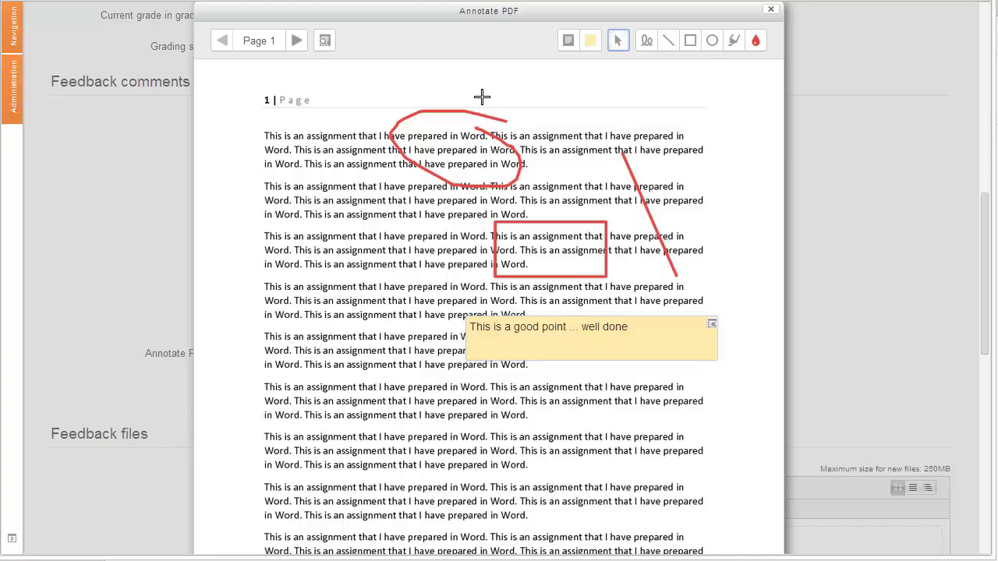
pyautogui.click(495, 117)
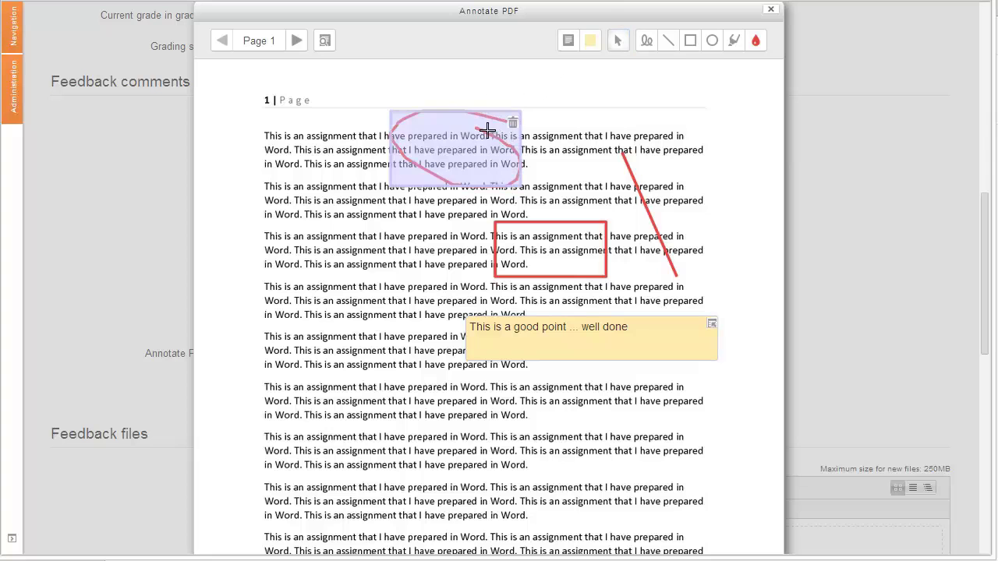
pyautogui.click(512, 123)
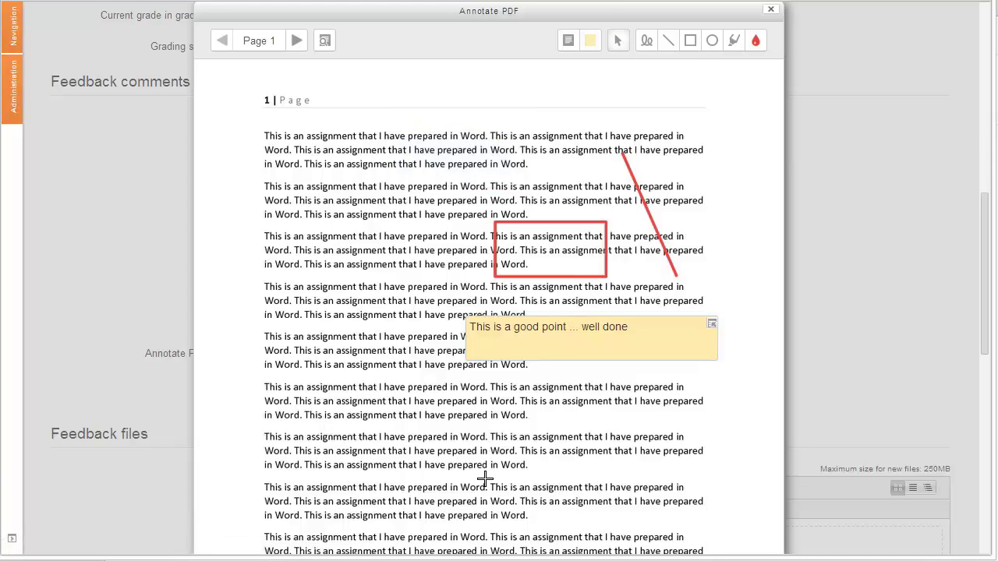
# Add a second comment reading 'another comment' lower on page 1.
pyautogui.click(569, 47)
pyautogui.moveTo(554, 424); pyautogui.dragTo(701, 491)
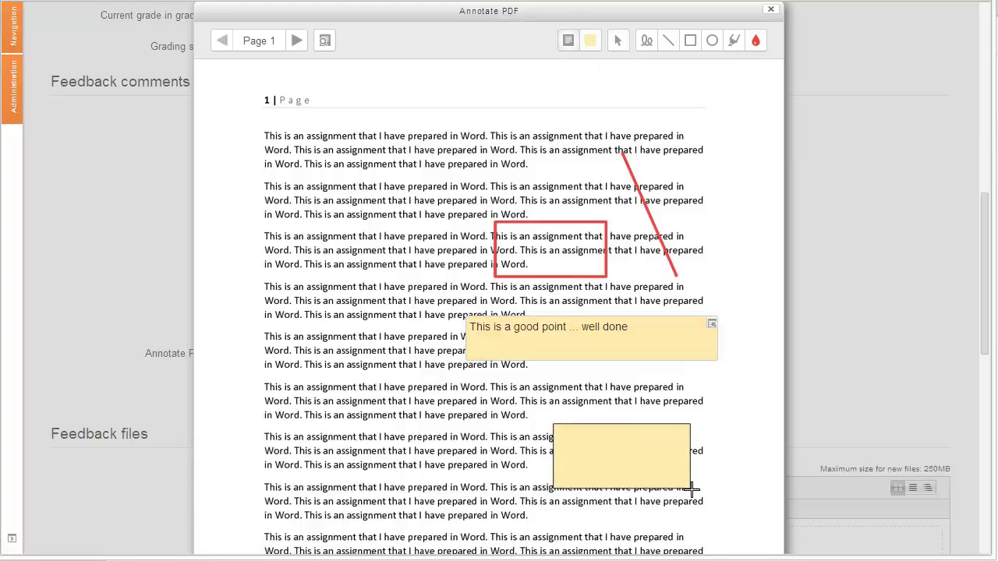
pyautogui.write('another comment')
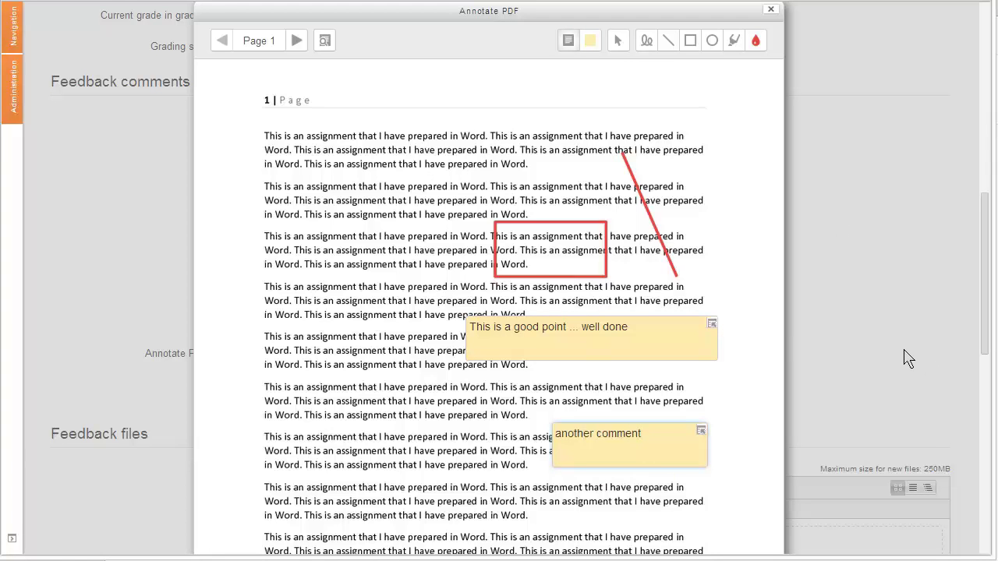
# Edit the wording of the first comment's text.
pyautogui.click(582, 327)
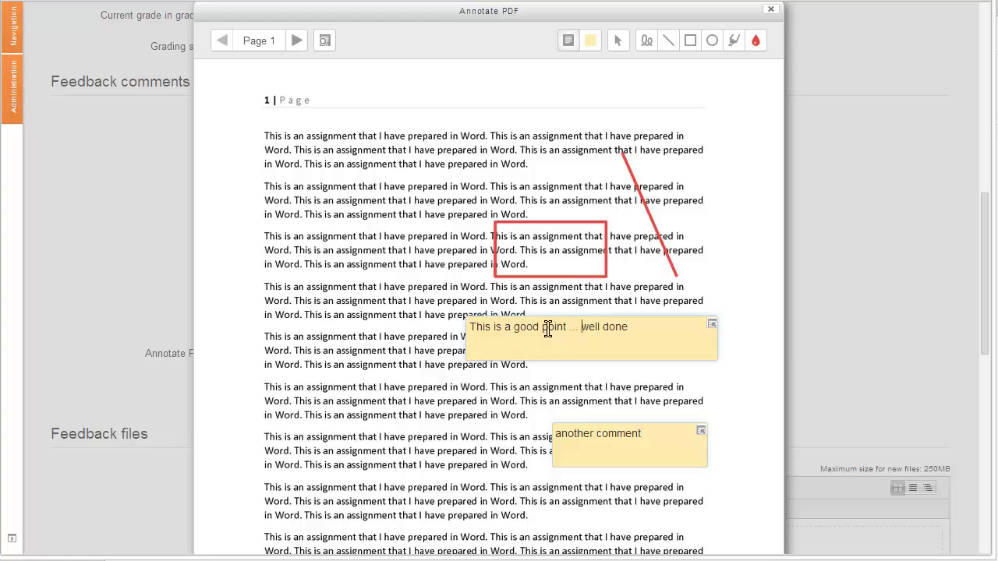
pyautogui.write('sfhsfh')
pyautogui.press('BackSpace')
pyautogui.press('BackSpace')
pyautogui.press('BackSpace')
pyautogui.press('BackSpace')
# Add the good-point comment to the quicklist, reuse it in a new top comment, and close the editor.
pyautogui.click(713, 324)
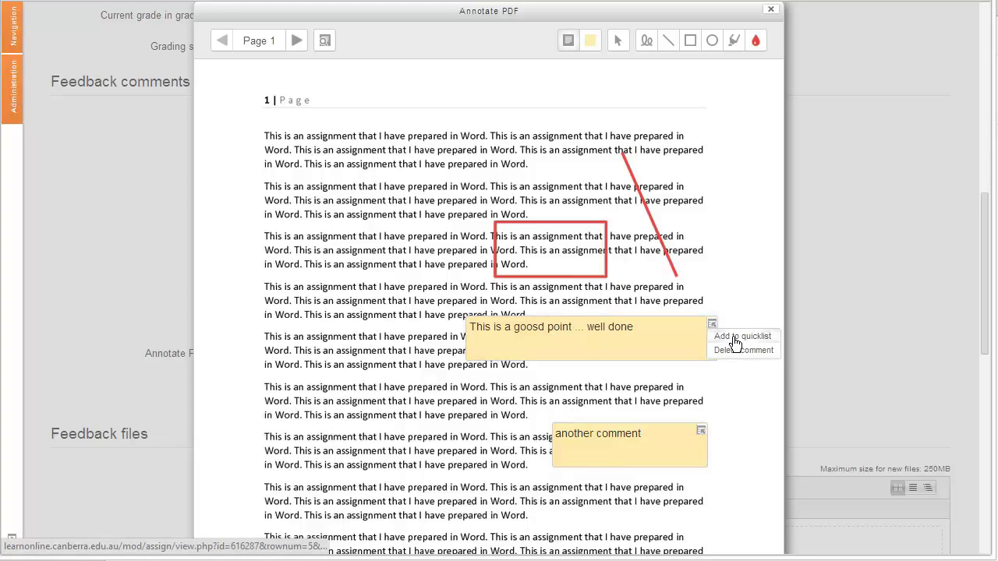
pyautogui.click(735, 340)
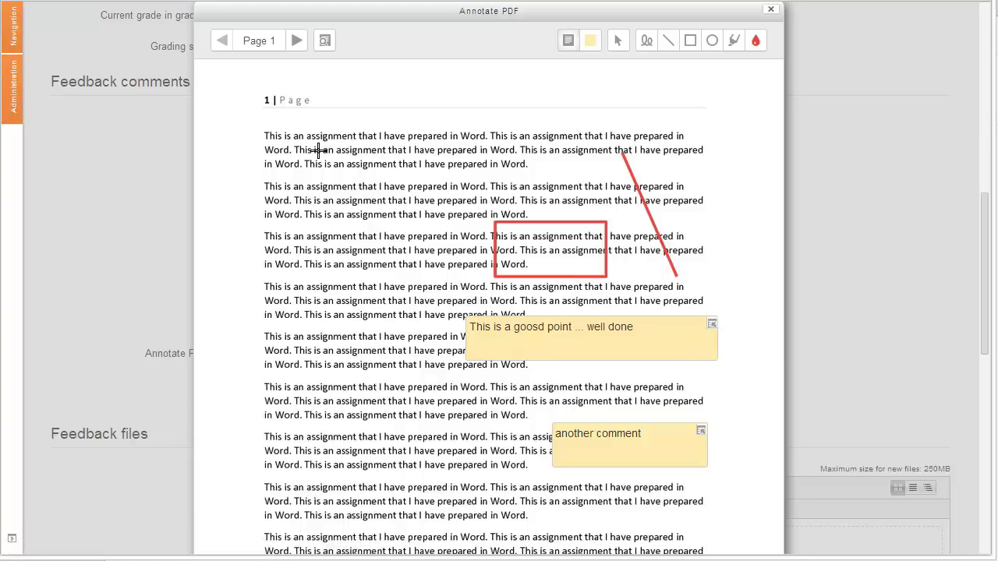
pyautogui.moveTo(319, 151); pyautogui.dragTo(456, 207)
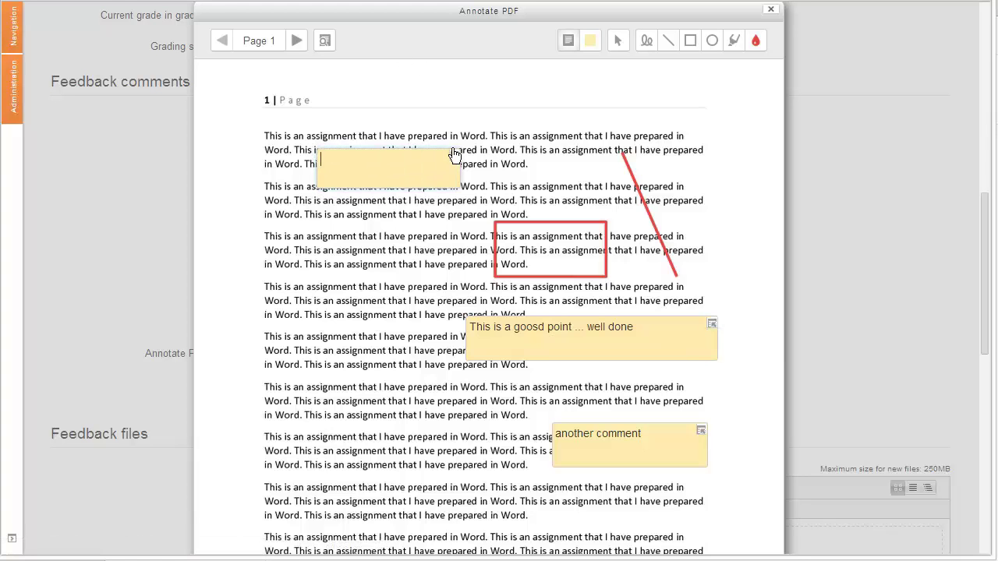
pyautogui.click(454, 157)
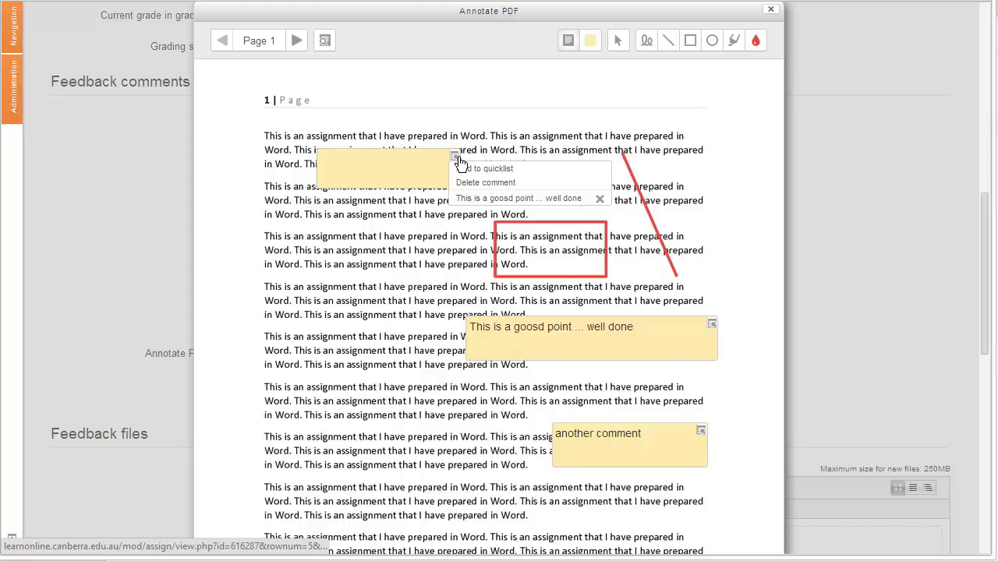
pyautogui.click(487, 200)
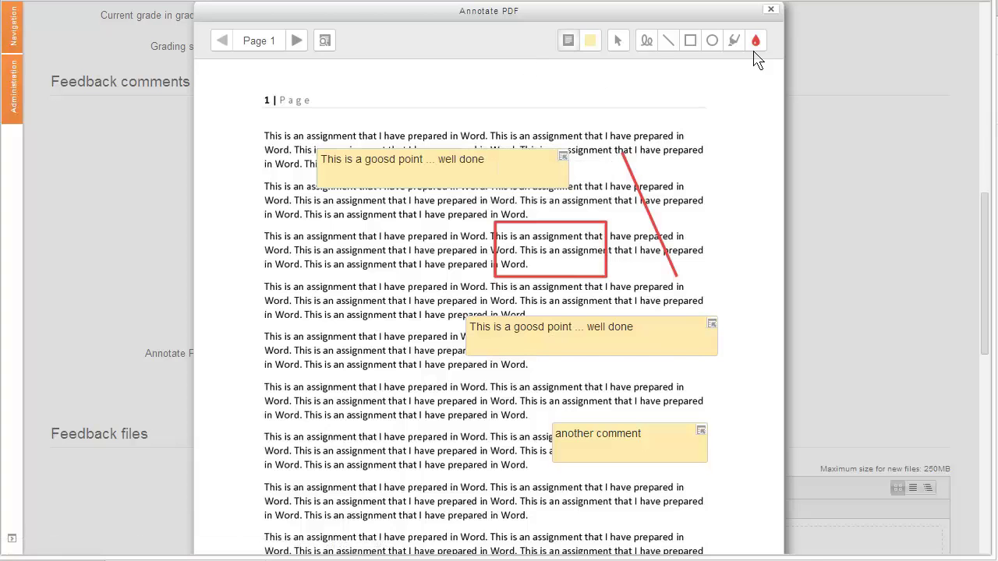
pyautogui.click(769, 10)
# Save the Assig3 30% grading form changes, storing the annotated PDF feedback.
pyautogui.scroll(-5, 760, 195)
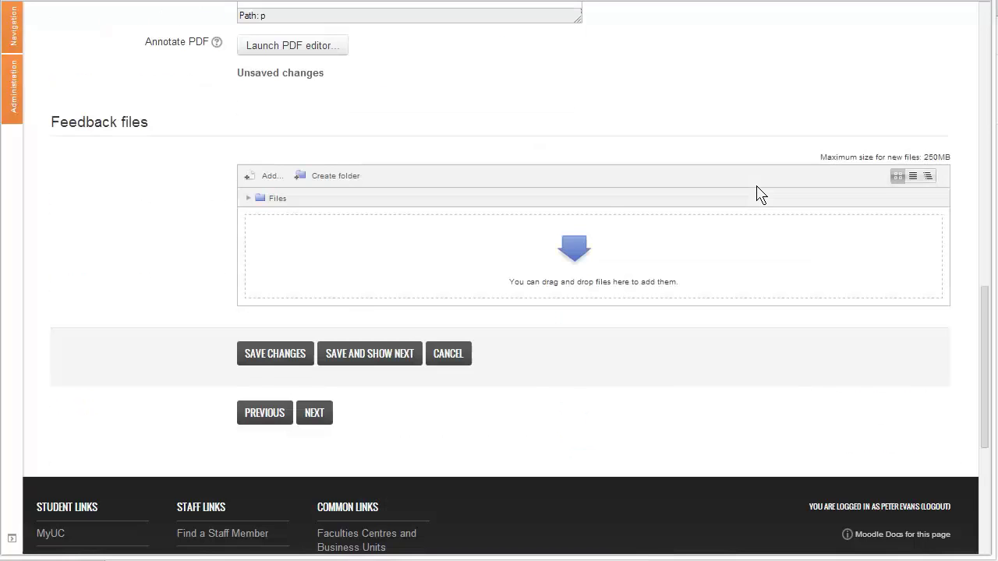
pyautogui.scroll(2, 409, 175)
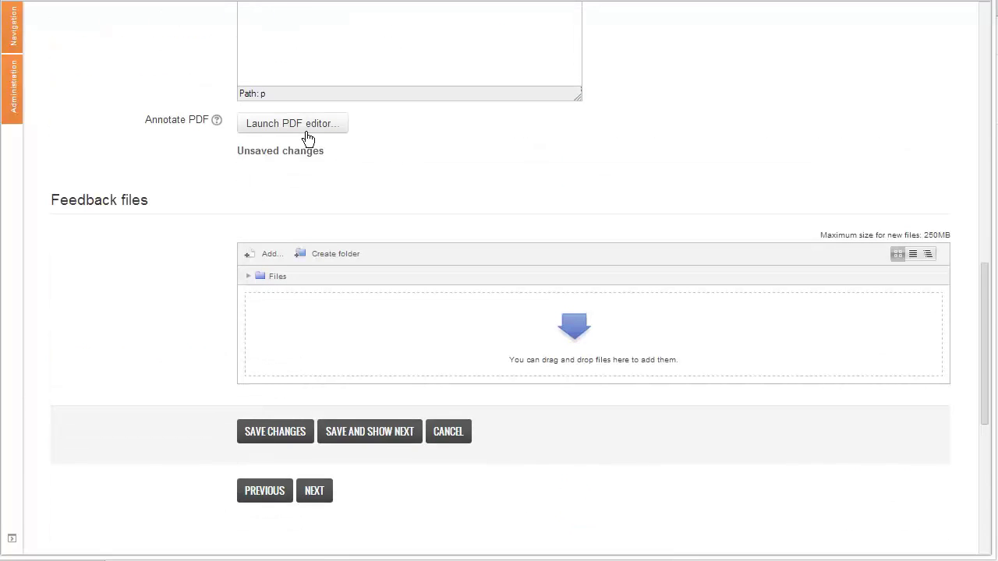
pyautogui.click(278, 438)
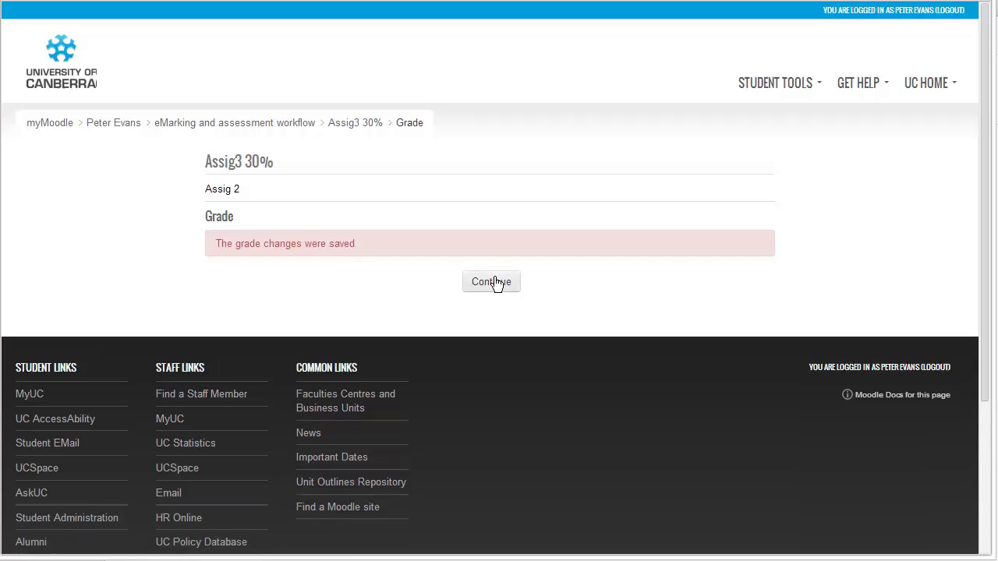
# Return to the grading table and scroll to the Feedback files column showing the annotated PDF.
pyautogui.click(499, 290)
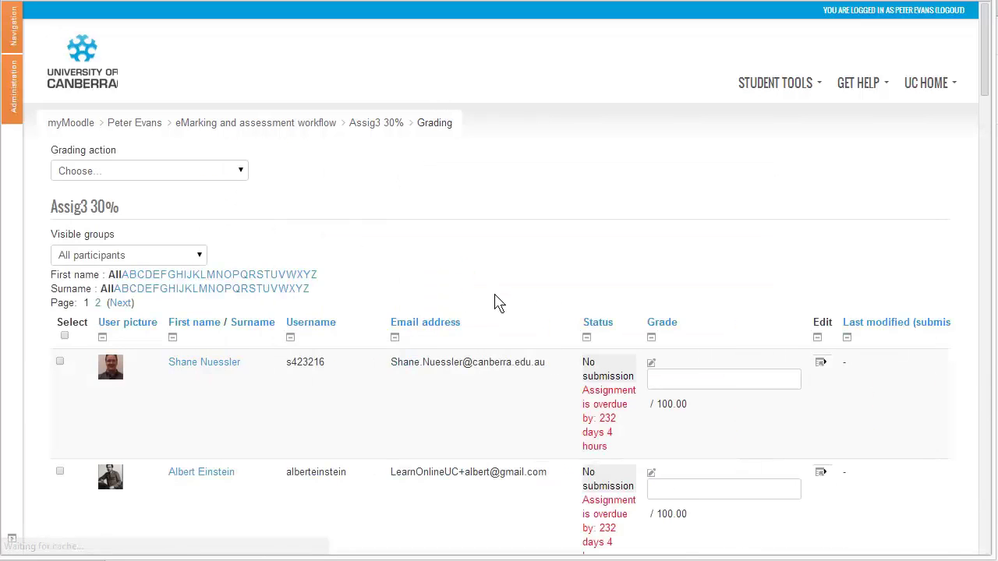
pyautogui.scroll(-2, 499, 304)
pyautogui.scroll(-2, 499, 304)
pyautogui.scroll(-1, 499, 304)
pyautogui.scroll(-2, 498, 304)
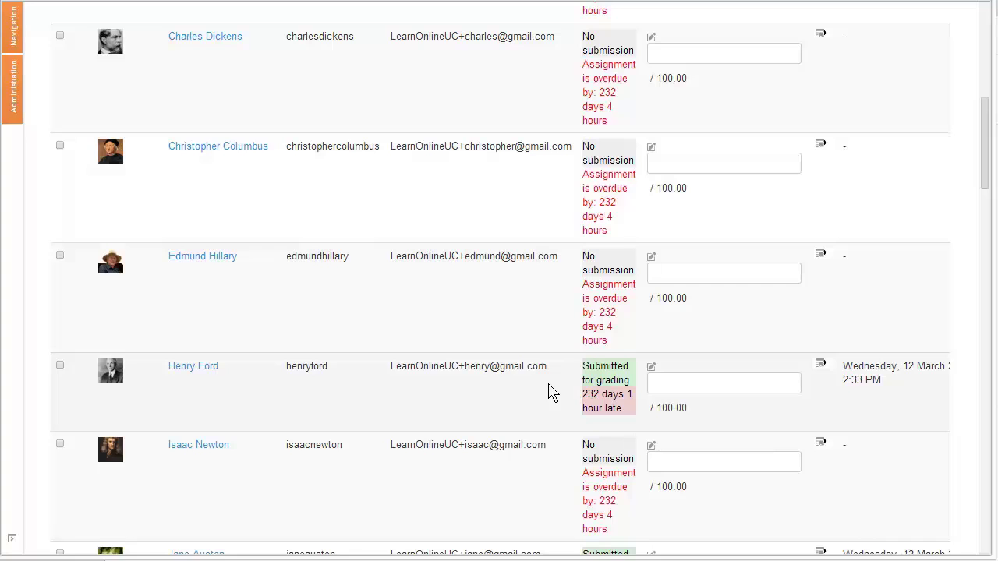
pyautogui.hscroll(1, 548, 392)
pyautogui.hscroll(5, 548, 392)
pyautogui.hscroll(5, 548, 392)
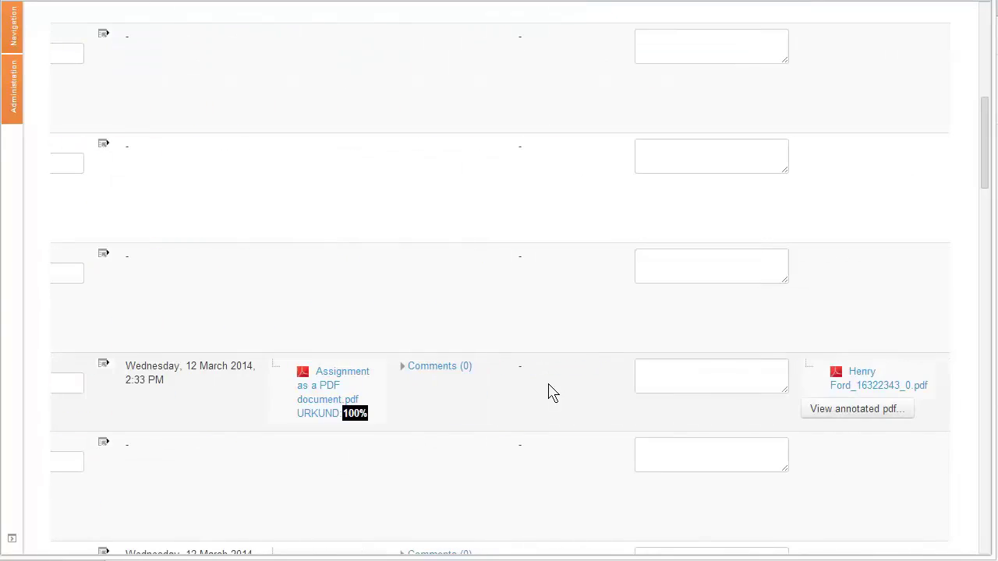
pyautogui.hscroll(1, 869, 416)
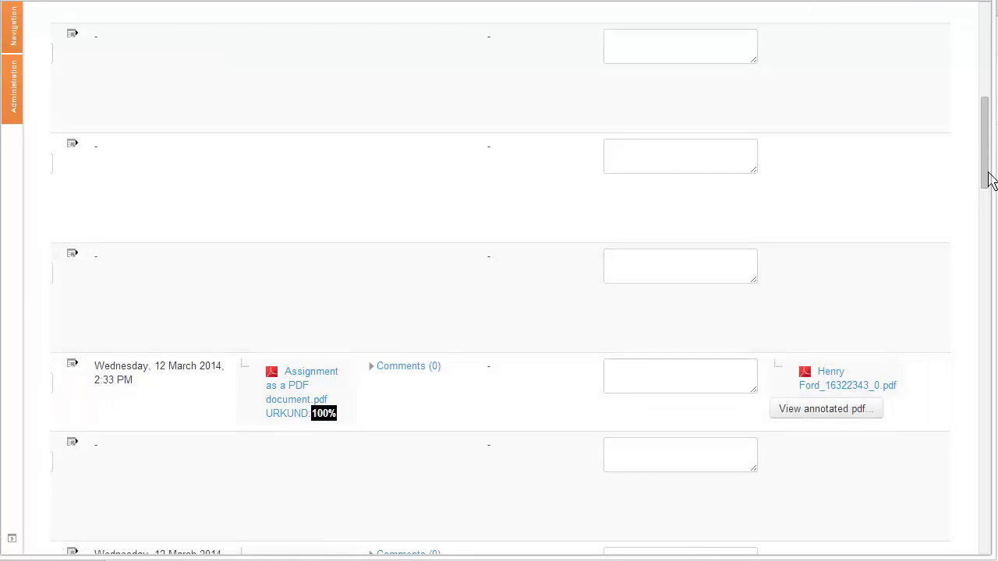
pyautogui.moveTo(984, 178); pyautogui.dragTo(973, 105)
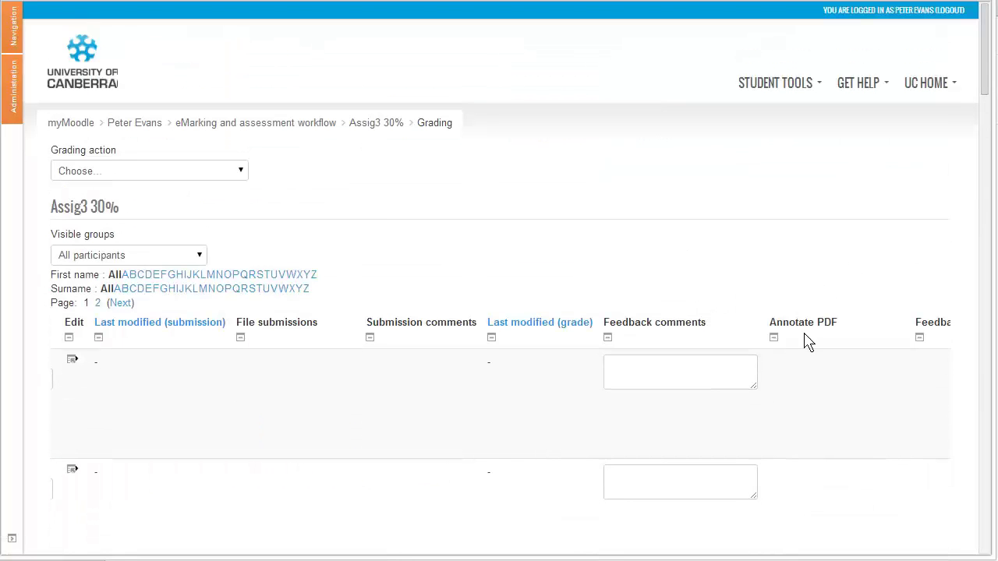
pyautogui.moveTo(985, 85); pyautogui.dragTo(984, 206)
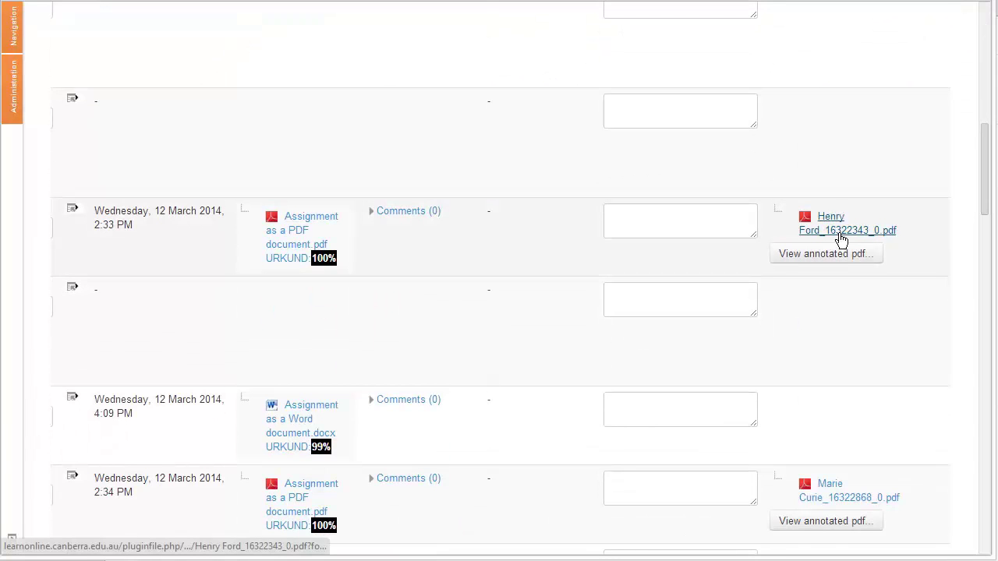
pyautogui.click(841, 239)
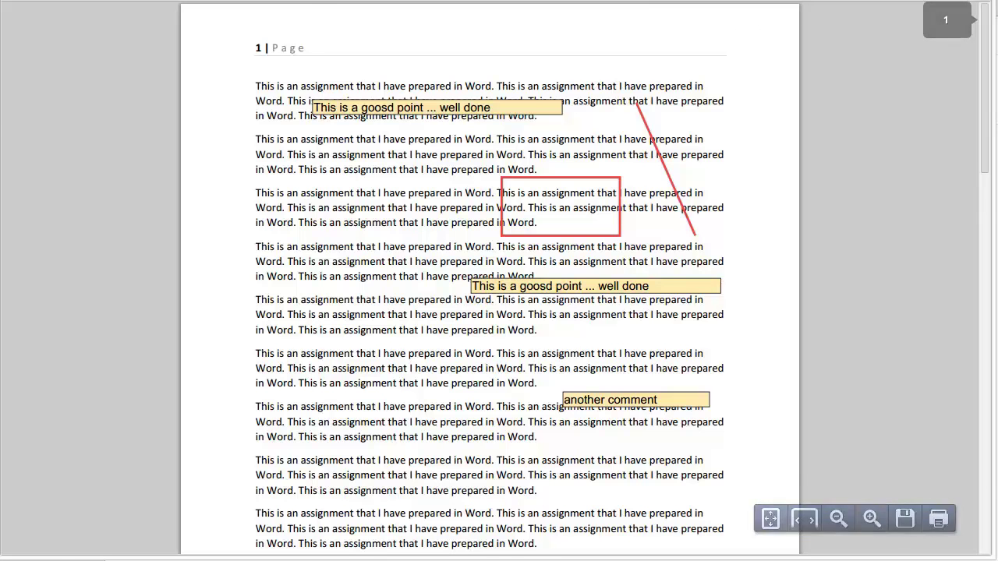
pyautogui.hotkey('alt', 'Left')
pyautogui.scroll(-2, 795, 156)
# Open the next PDF-submitting student's Assig3 30% grading form and scroll down to feedback.
pyautogui.scroll(-2, 842, 254)
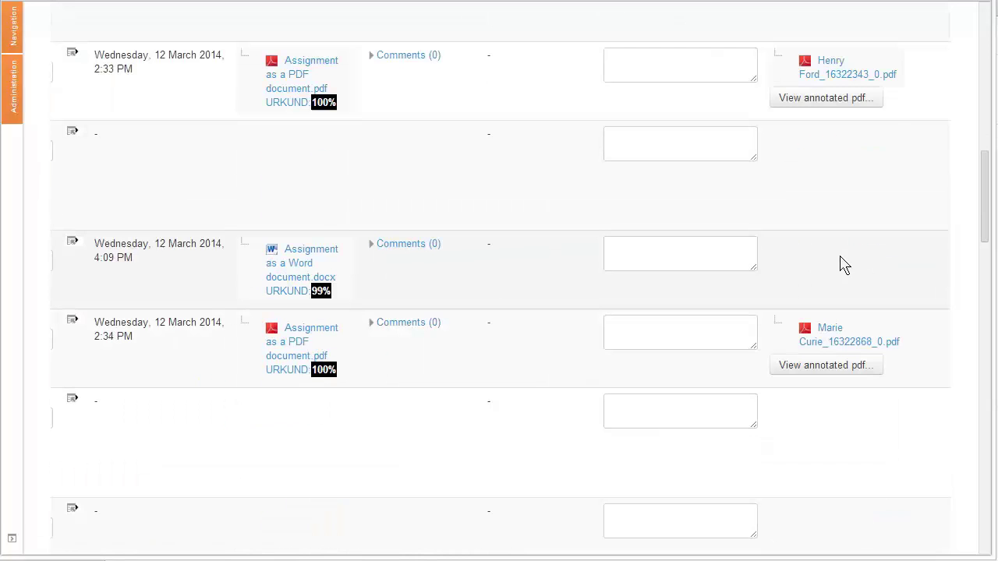
pyautogui.scroll(3, 530, 334)
pyautogui.scroll(7, 530, 334)
pyautogui.scroll(2, 530, 334)
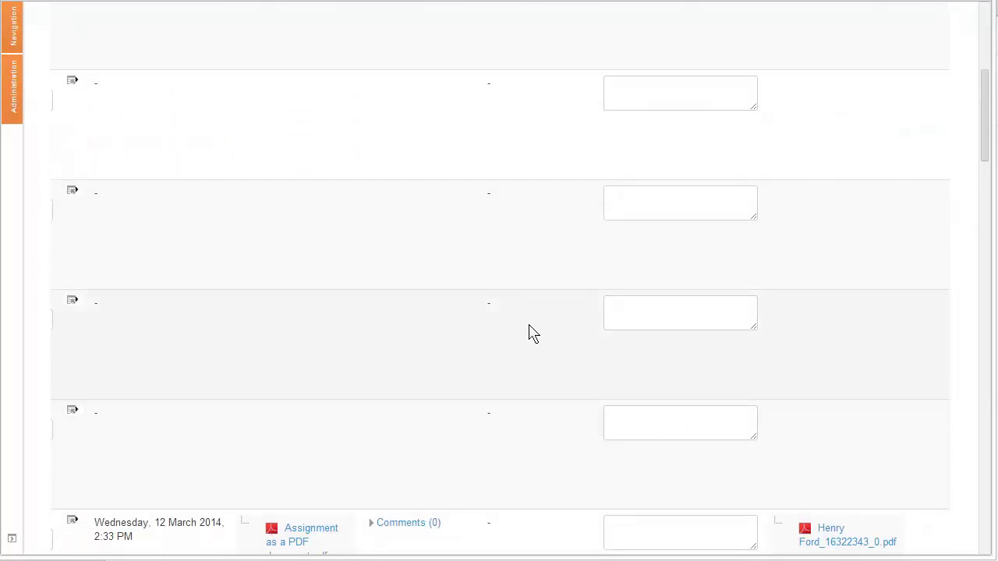
pyautogui.scroll(-8, 530, 333)
pyautogui.scroll(-4, 530, 333)
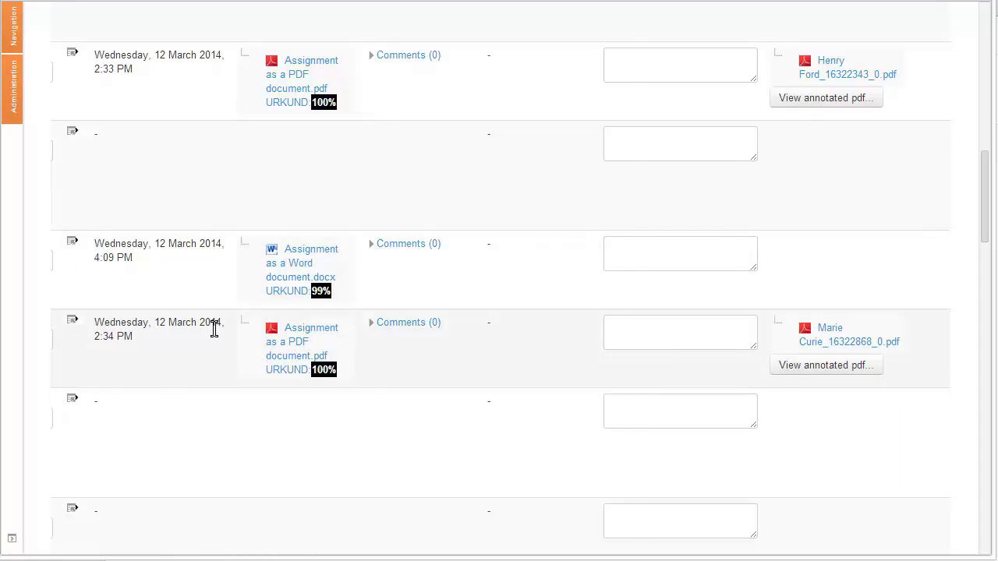
pyautogui.hscroll(-10, 215, 329)
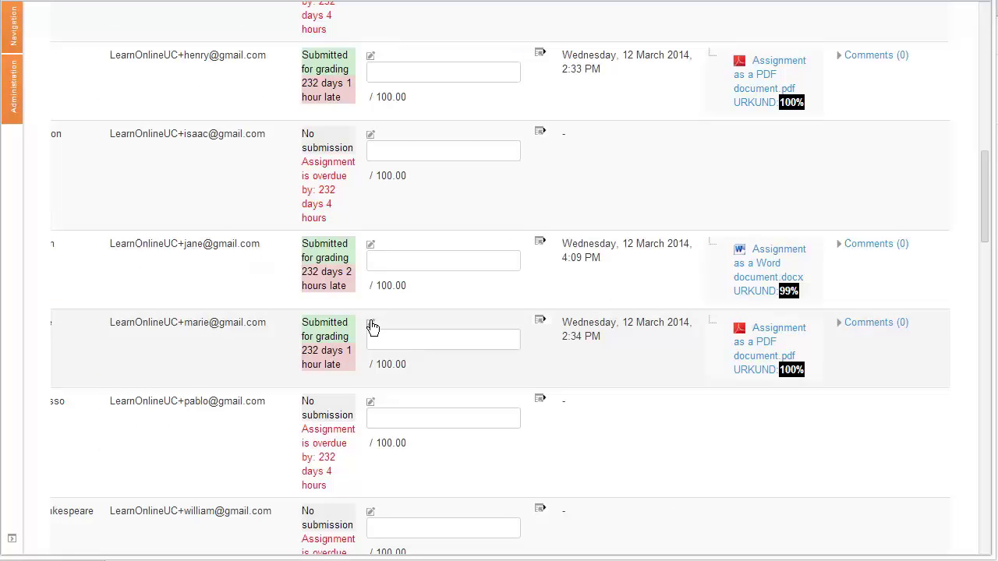
pyautogui.click(371, 326)
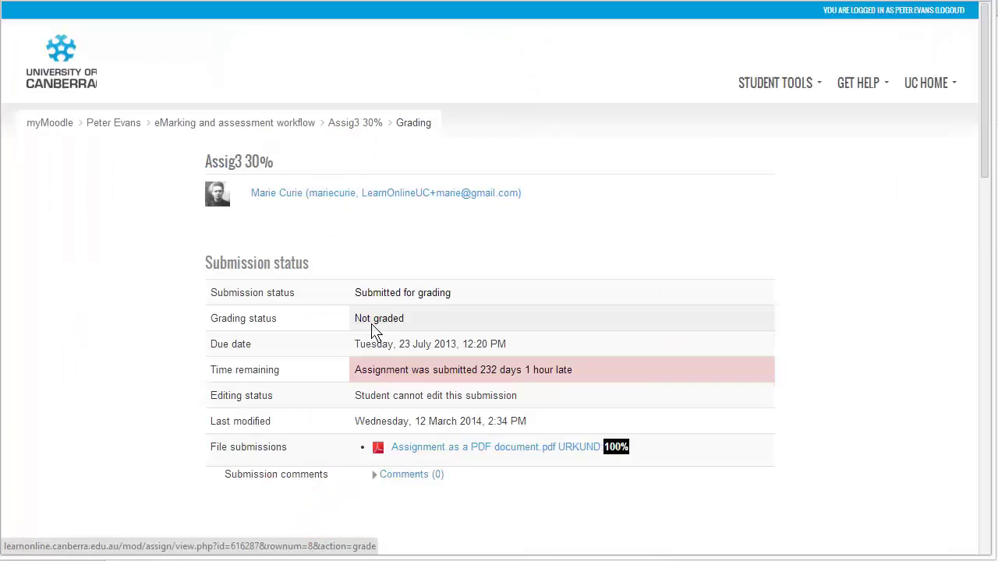
pyautogui.scroll(-5, 392, 509)
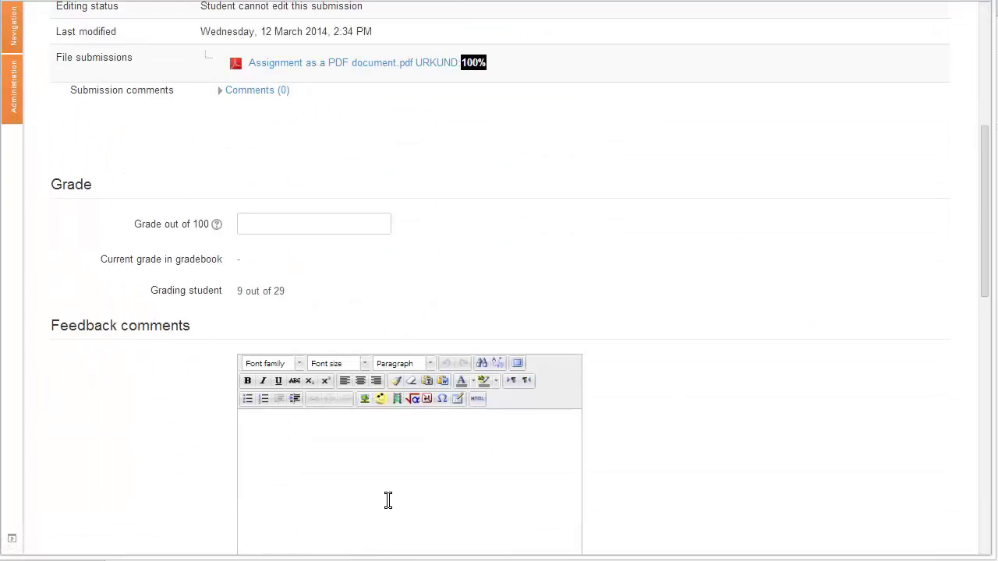
pyautogui.scroll(-2, 386, 501)
pyautogui.scroll(-3, 390, 494)
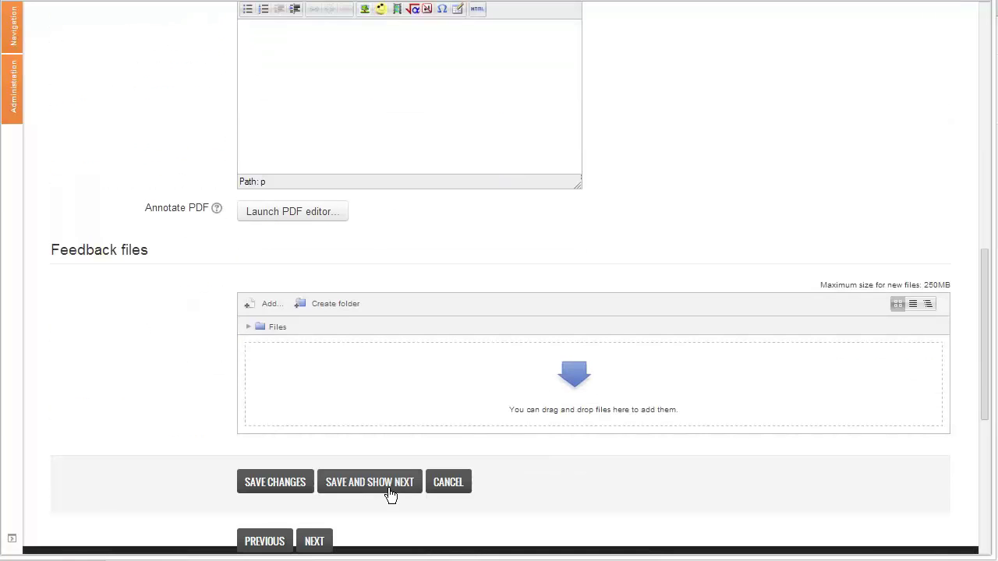
# Add a top comment filled from the good-point quicklist remark to this PDF and save changes.
pyautogui.click(307, 217)
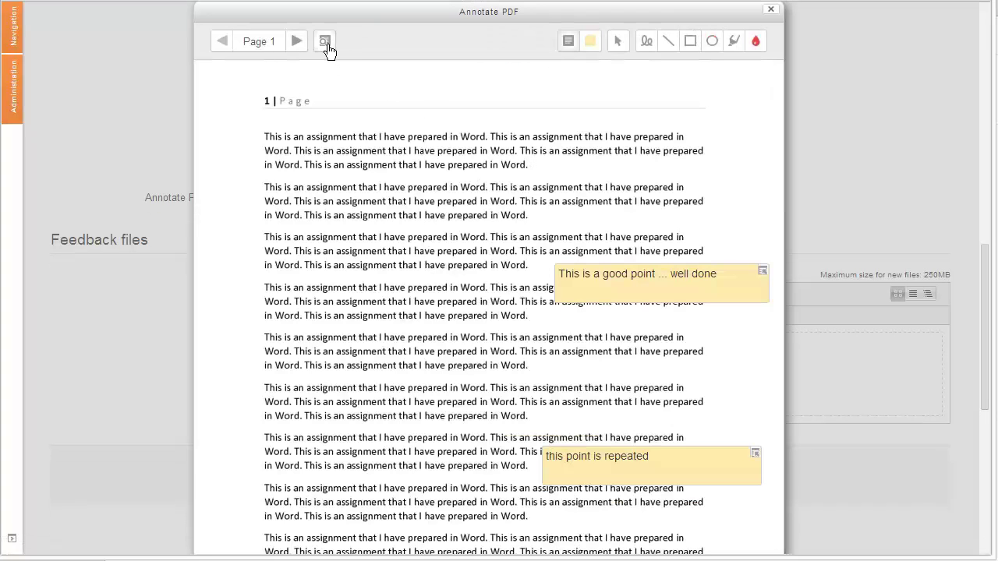
pyautogui.rightClick(433, 175)
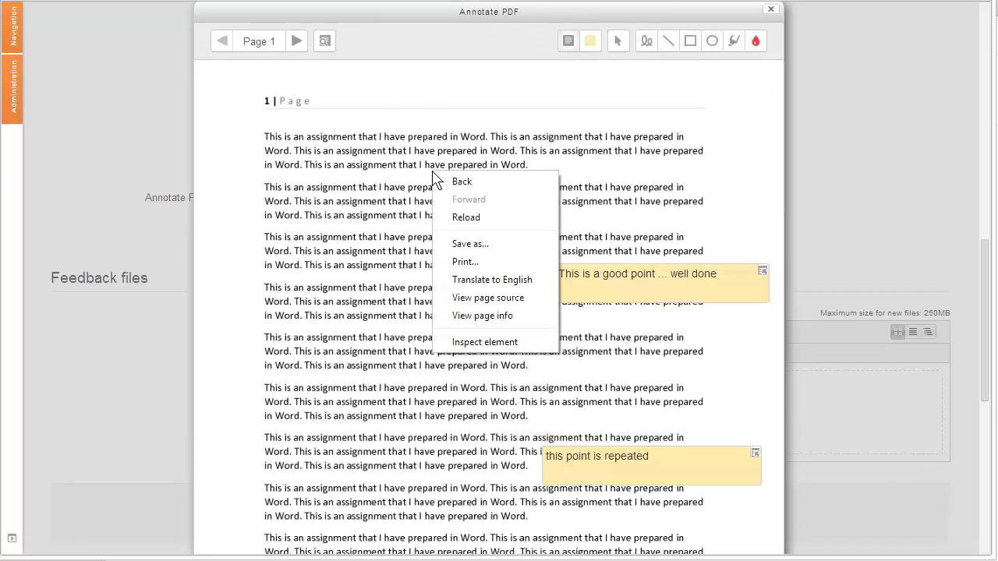
pyautogui.click(348, 169)
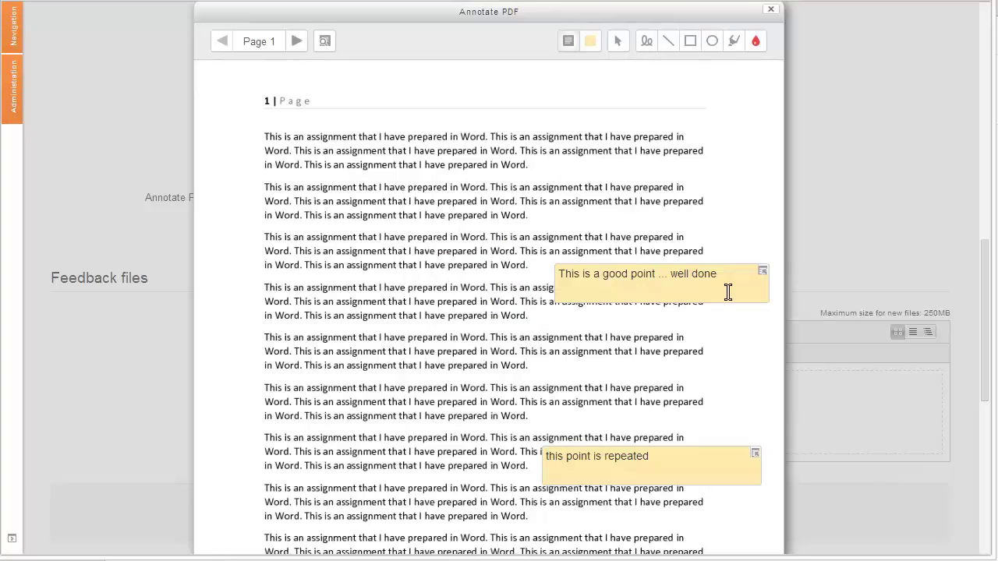
pyautogui.click(591, 43)
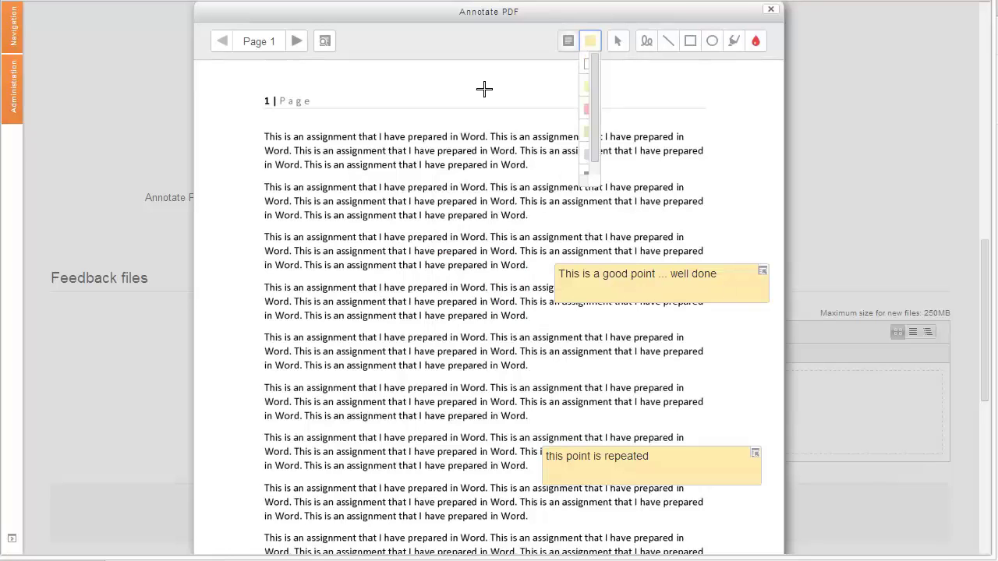
pyautogui.moveTo(435, 166); pyautogui.dragTo(436, 167)
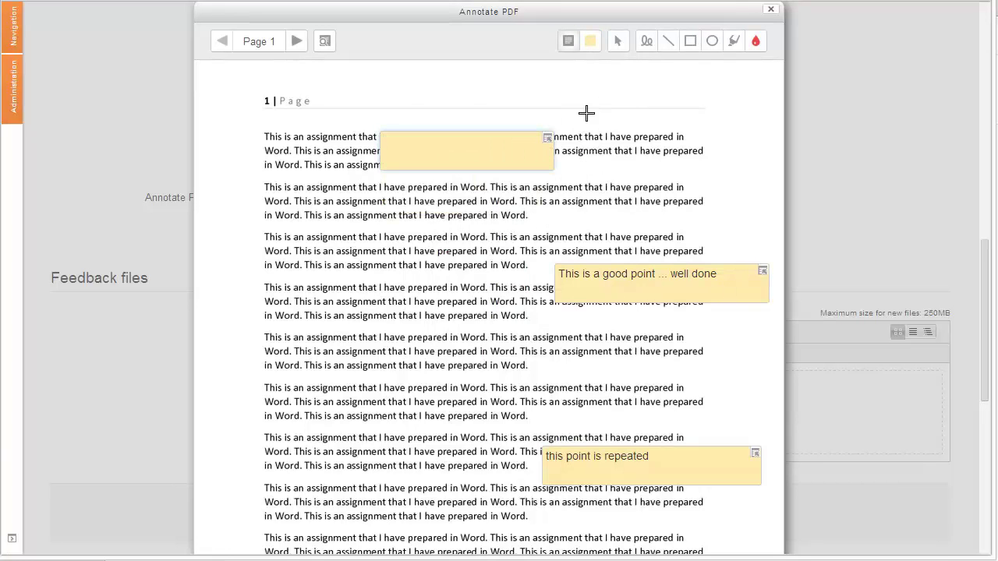
pyautogui.click(548, 139)
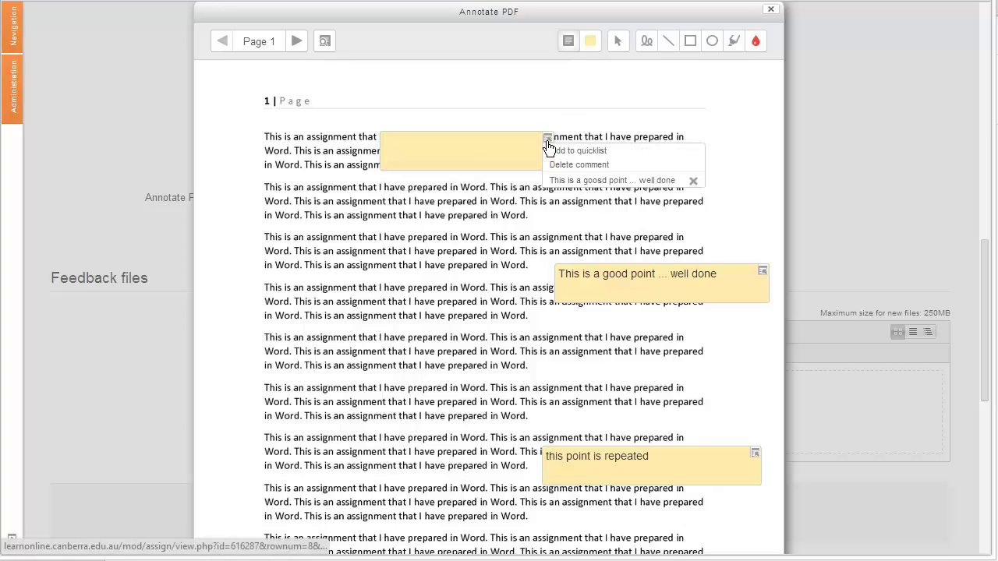
pyautogui.click(579, 181)
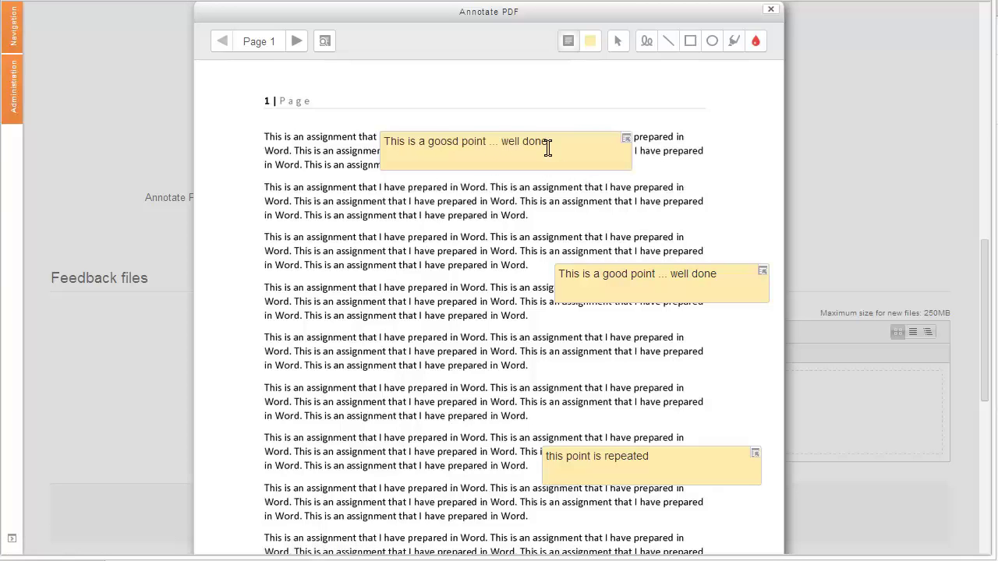
pyautogui.click(768, 12)
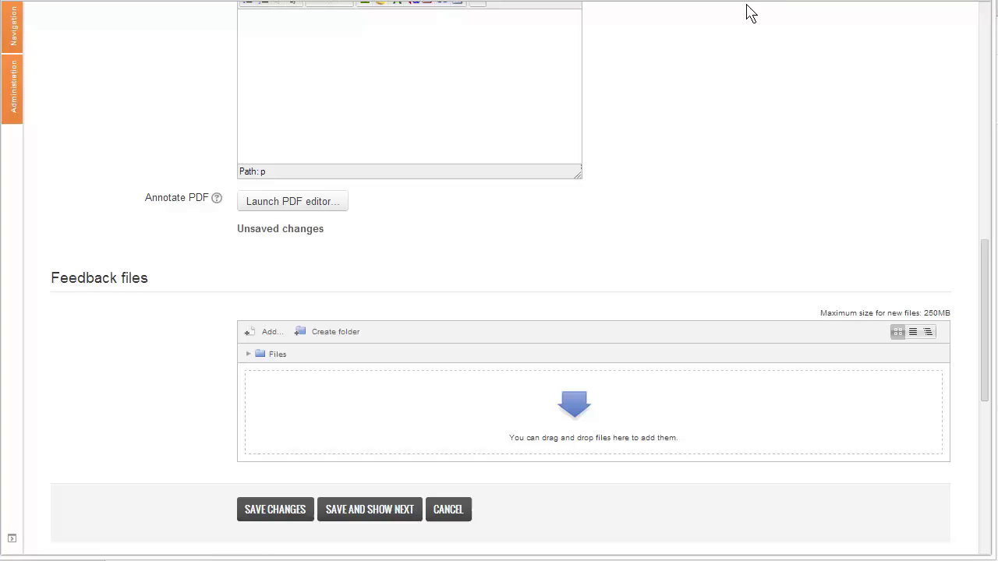
pyautogui.click(281, 512)
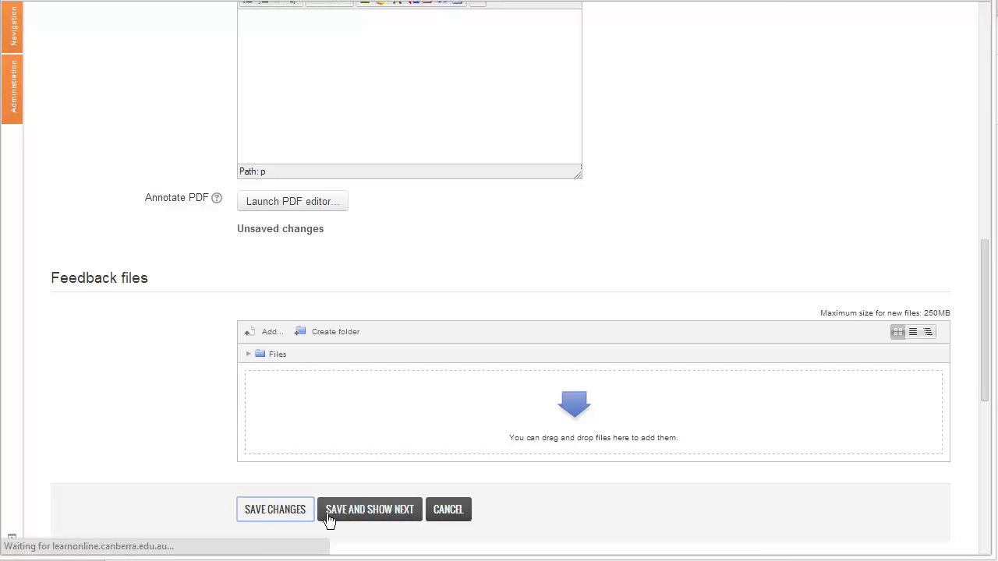